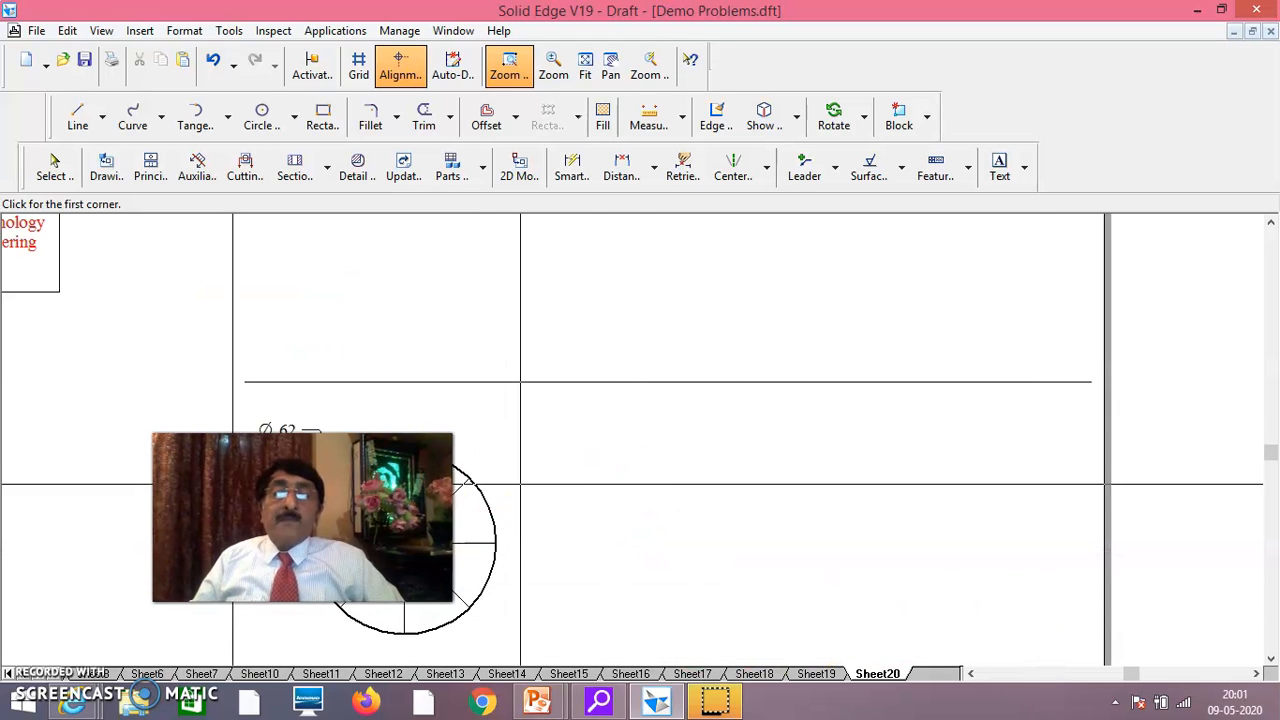
Draw vertical projector lines from the circle's leftmost and upper-left division points up to the horizontal reference line.
{"action": "key", "text": "Escape"}
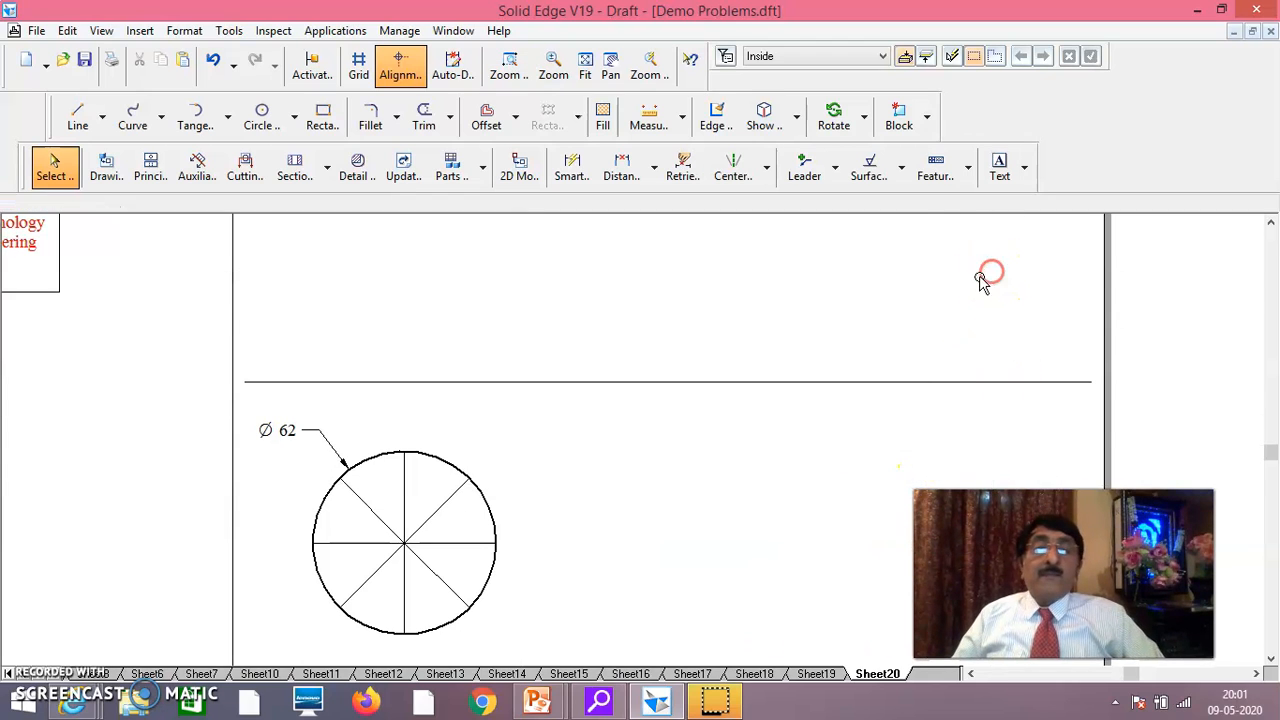
{"action": "left_click", "coordinate": [75, 114]}
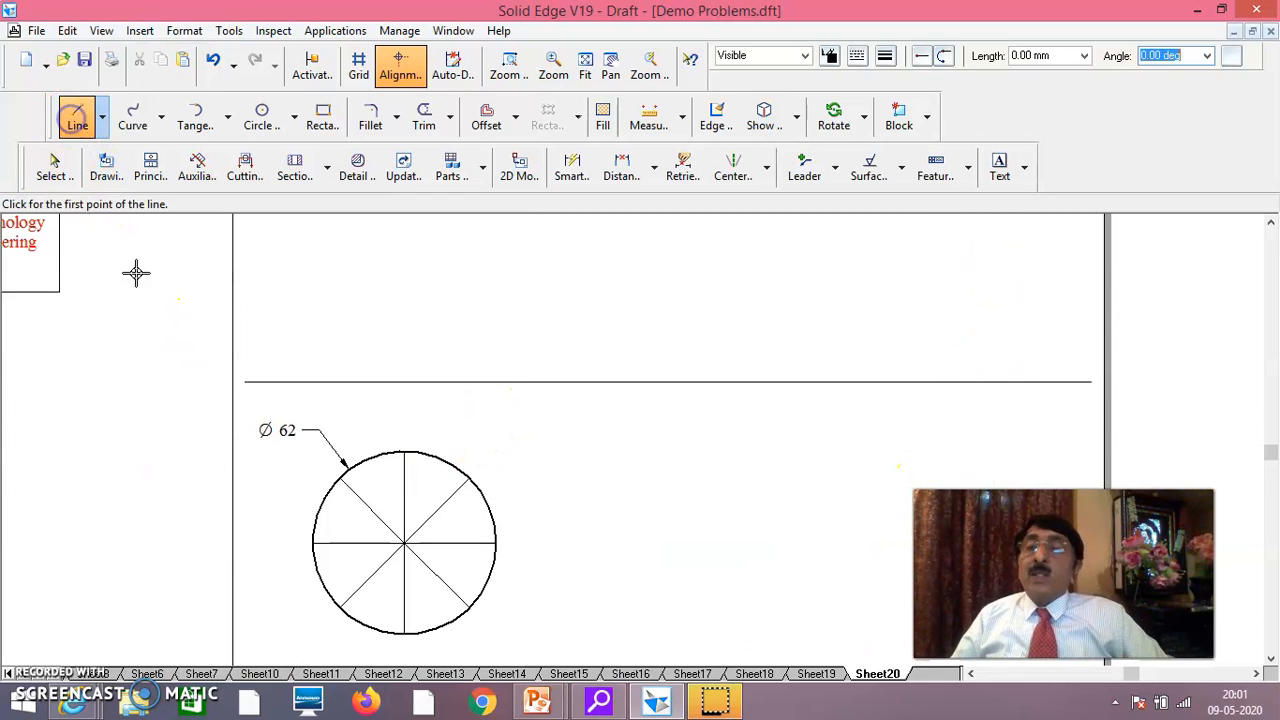
{"action": "left_click", "coordinate": [310, 543]}
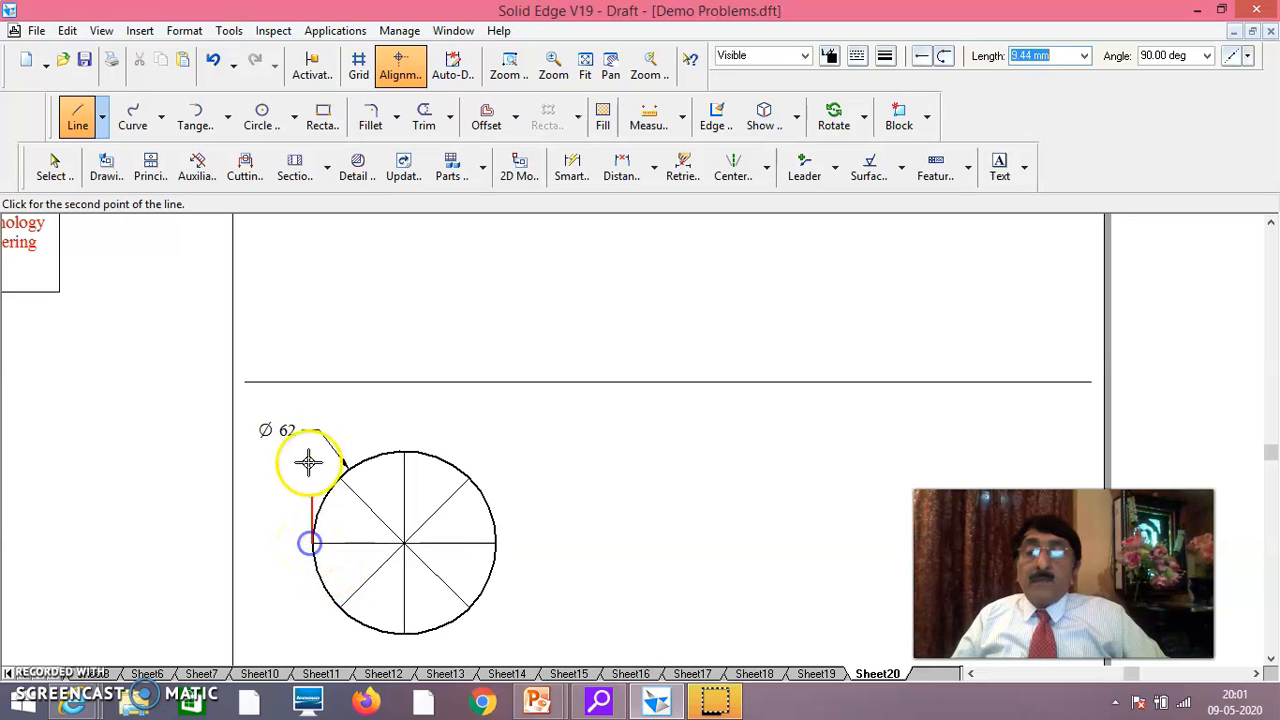
{"action": "left_click", "coordinate": [313, 381]}
{"action": "right_click", "coordinate": [344, 399]}
{"action": "left_click", "coordinate": [340, 466]}
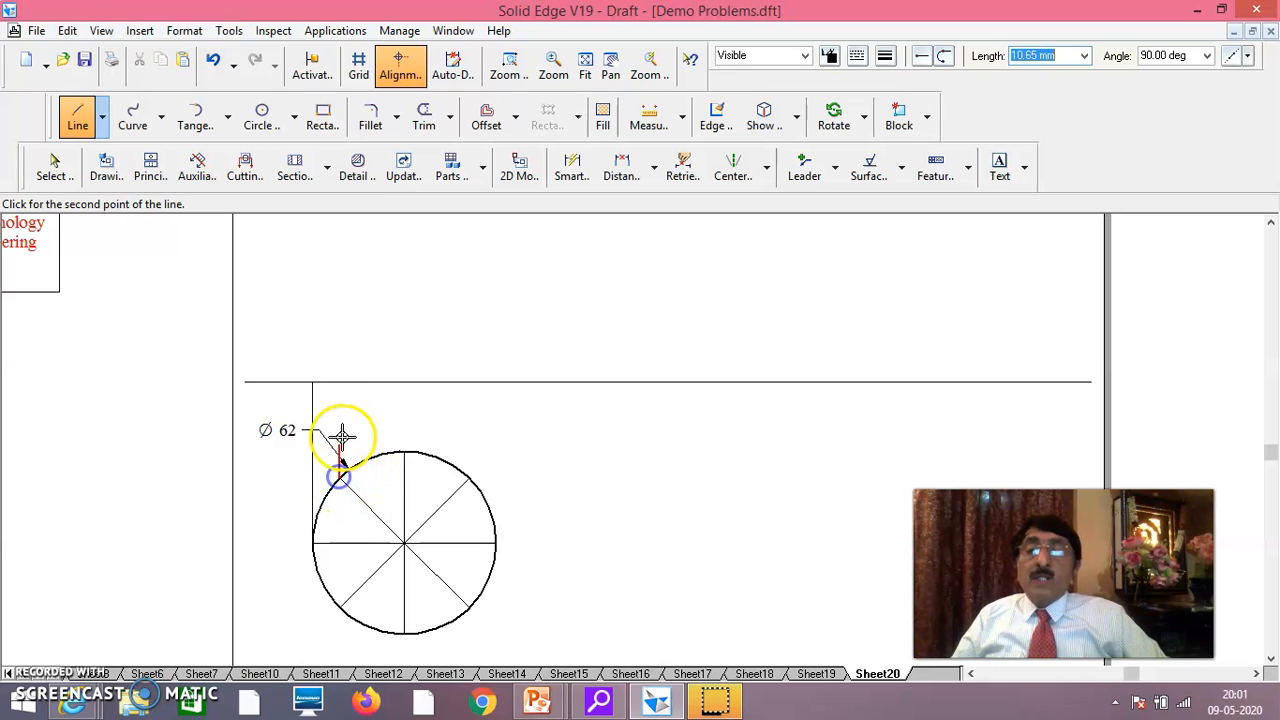
{"action": "left_click", "coordinate": [340, 383]}
{"action": "right_click", "coordinate": [362, 396]}
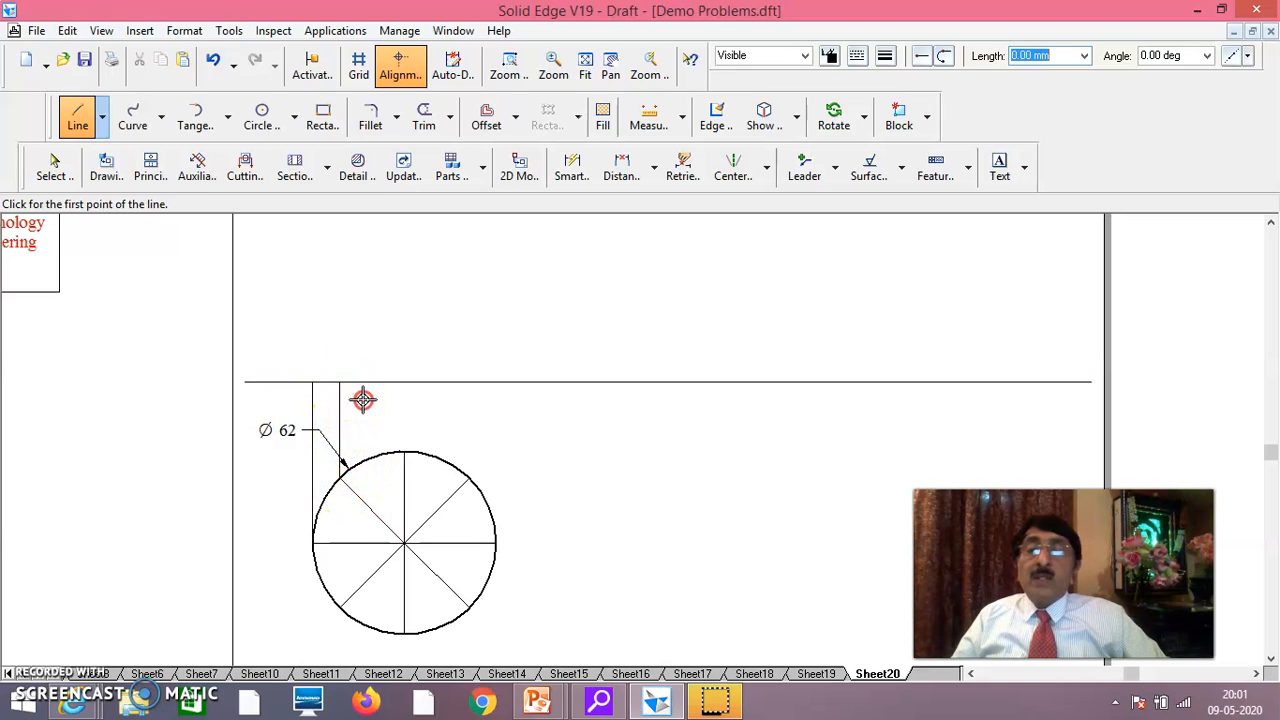
Draw vertical projector lines from the circle's topmost, upper-right and rightmost division points up to the horizontal reference line.
{"action": "left_click", "coordinate": [405, 453]}
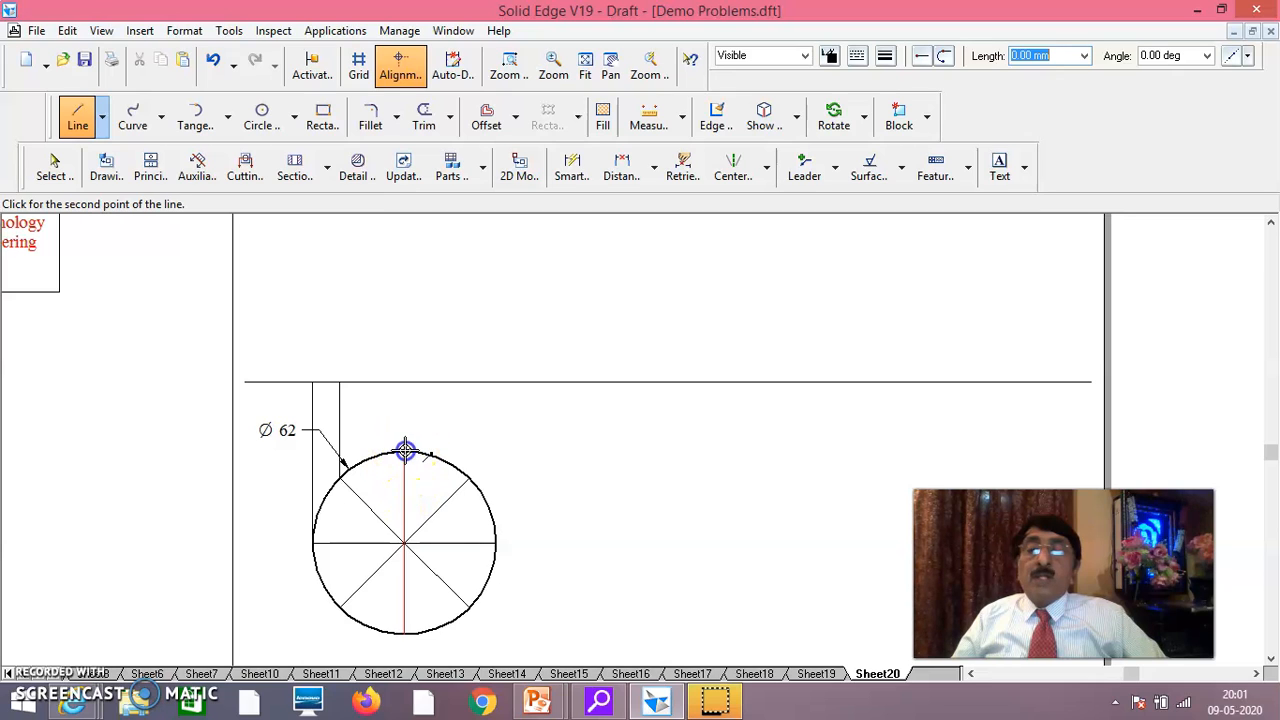
{"action": "left_click", "coordinate": [406, 382]}
{"action": "right_click", "coordinate": [458, 409]}
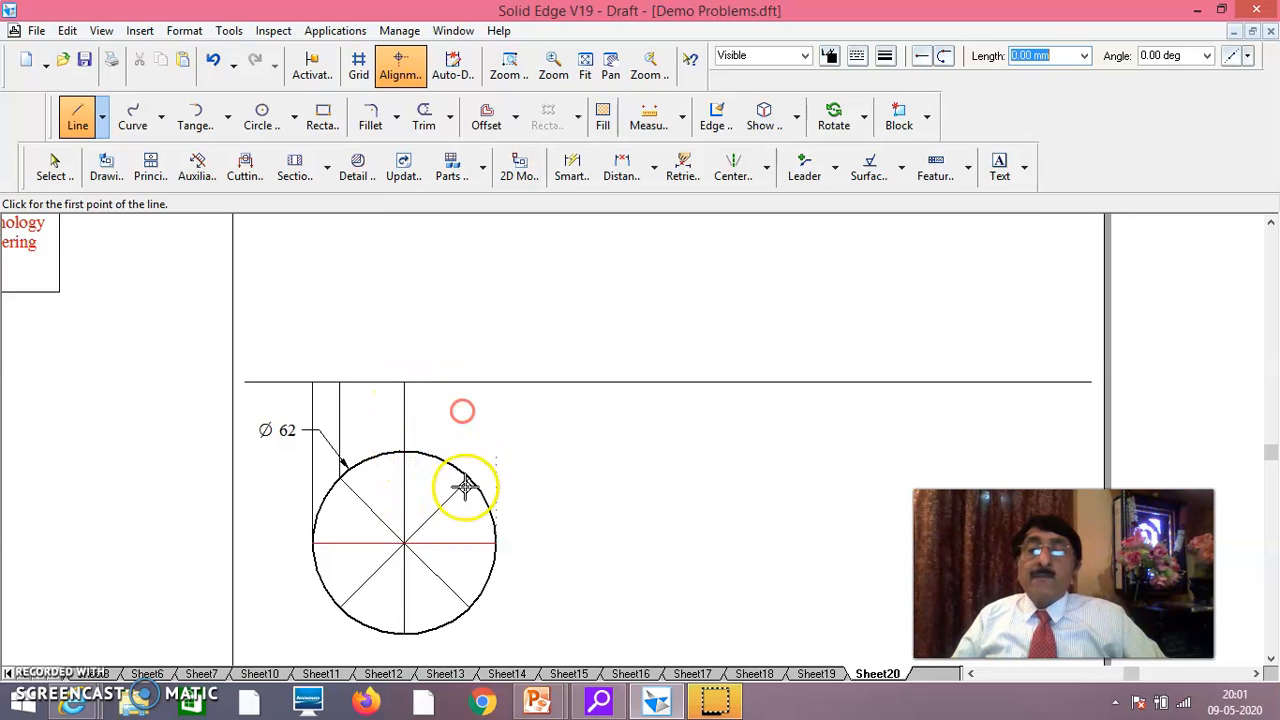
{"action": "left_click_drag", "start_coordinate": [470, 478], "coordinate": [471, 385]}
{"action": "left_click", "coordinate": [471, 384]}
{"action": "right_click", "coordinate": [500, 420]}
{"action": "left_click", "coordinate": [495, 543]}
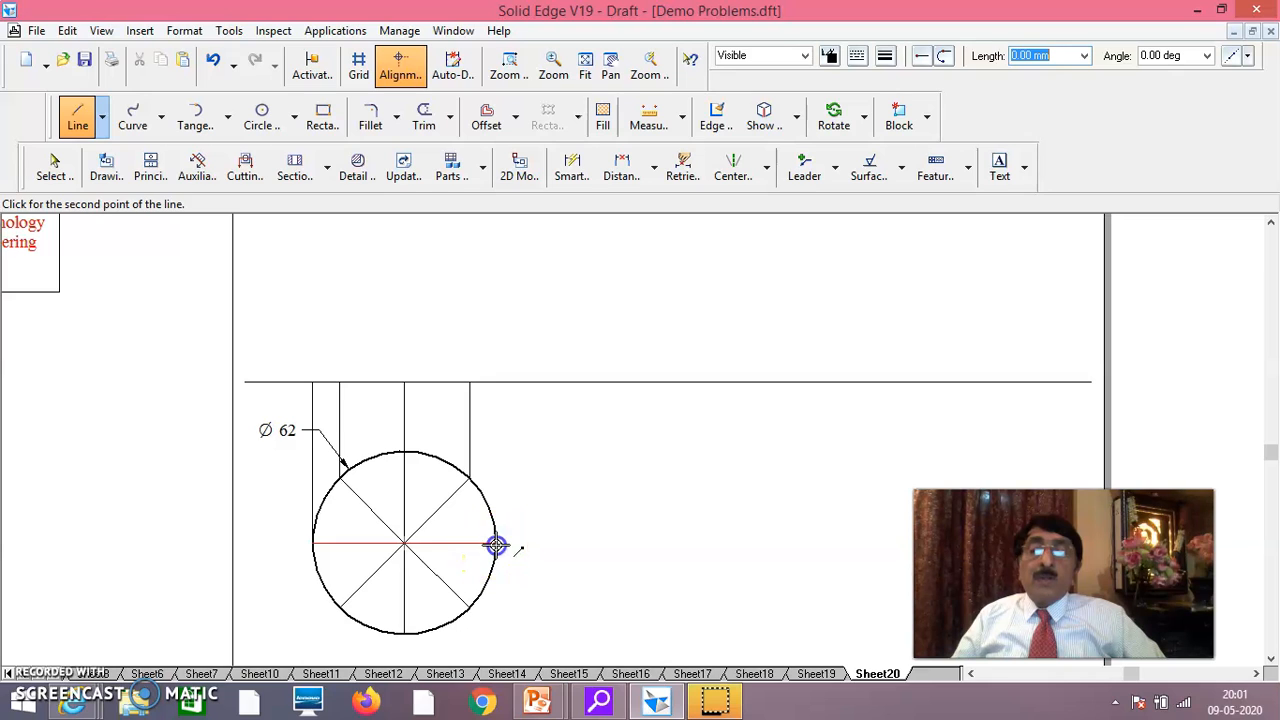
{"action": "left_click", "coordinate": [495, 383]}
{"action": "left_click", "coordinate": [581, 432]}
{"action": "right_click", "coordinate": [531, 599]}
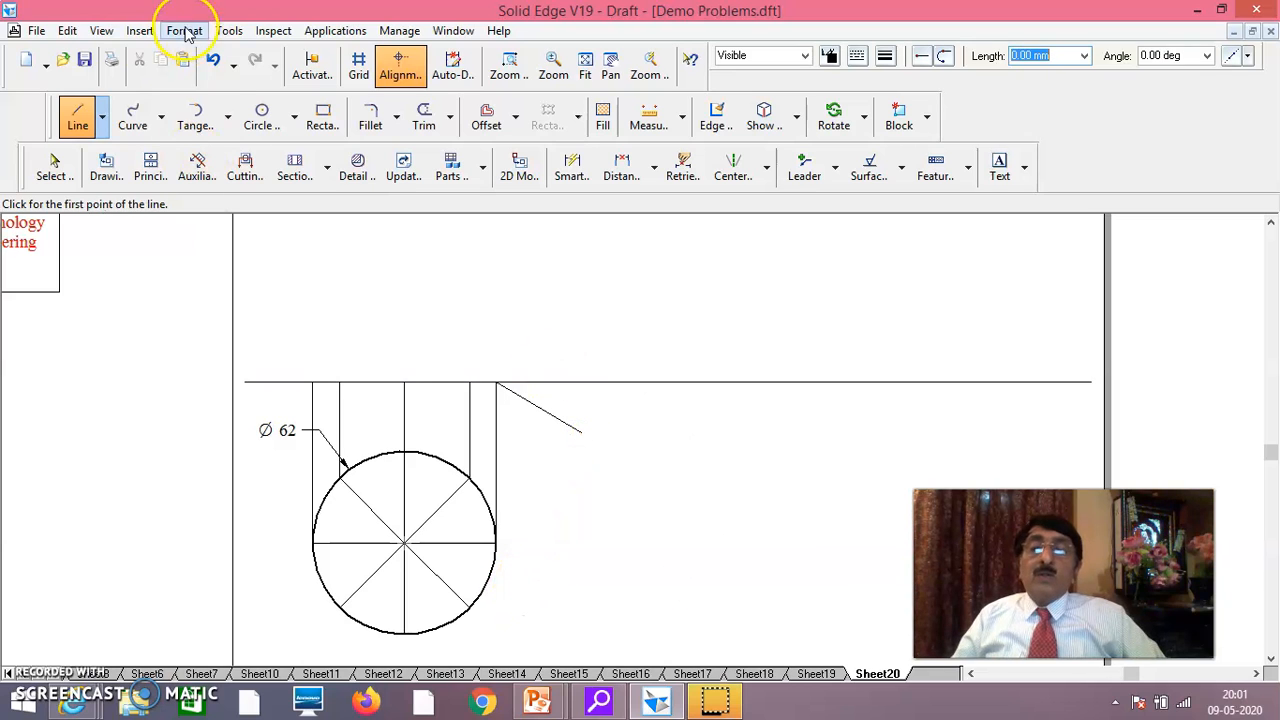
{"action": "left_click", "coordinate": [213, 60]}
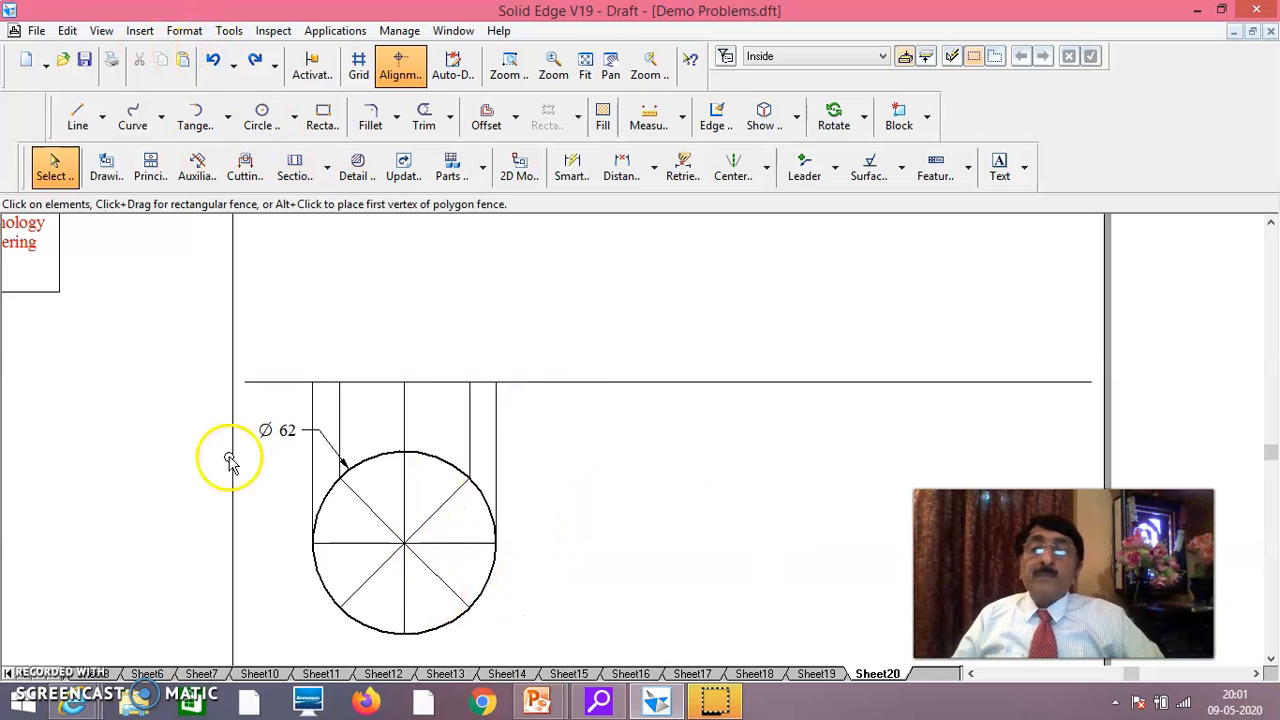
Draw the circle's front view as 0.50 mm wide lines along the reference line, from the leftmost to the rightmost projector end.
{"action": "left_click", "coordinate": [415, 72]}
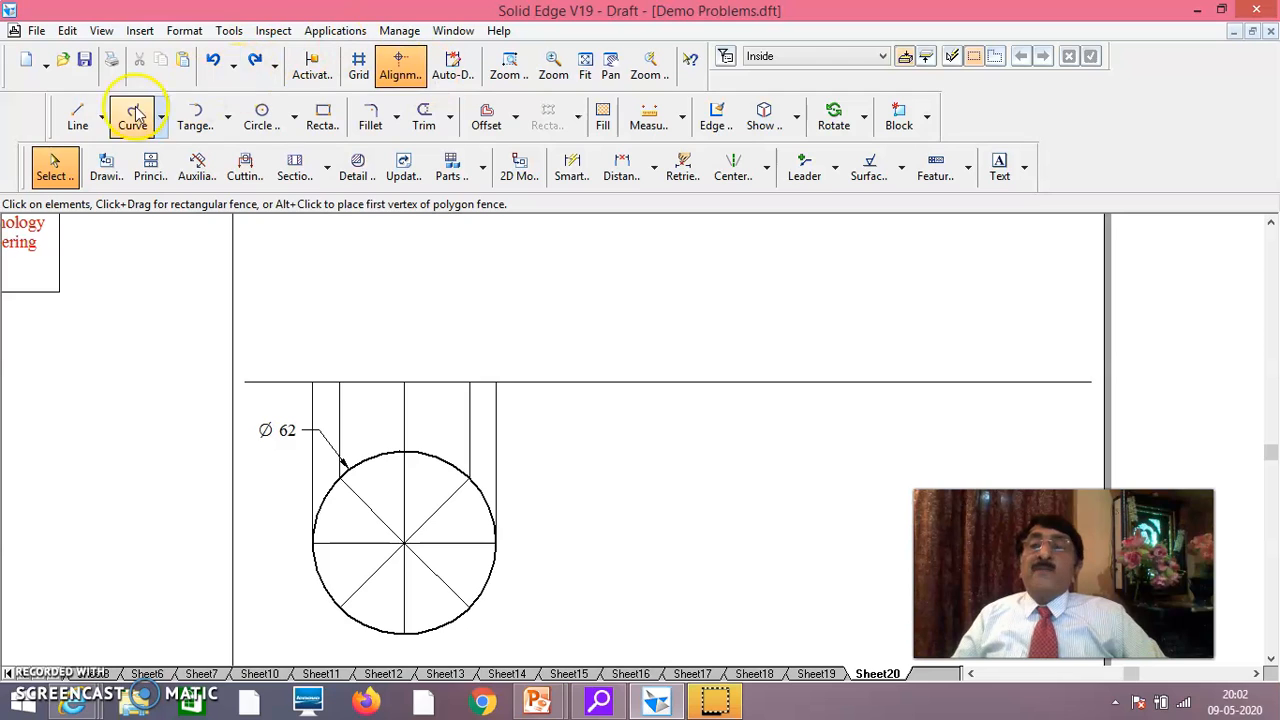
{"action": "left_click", "coordinate": [77, 117]}
{"action": "left_click", "coordinate": [885, 57]}
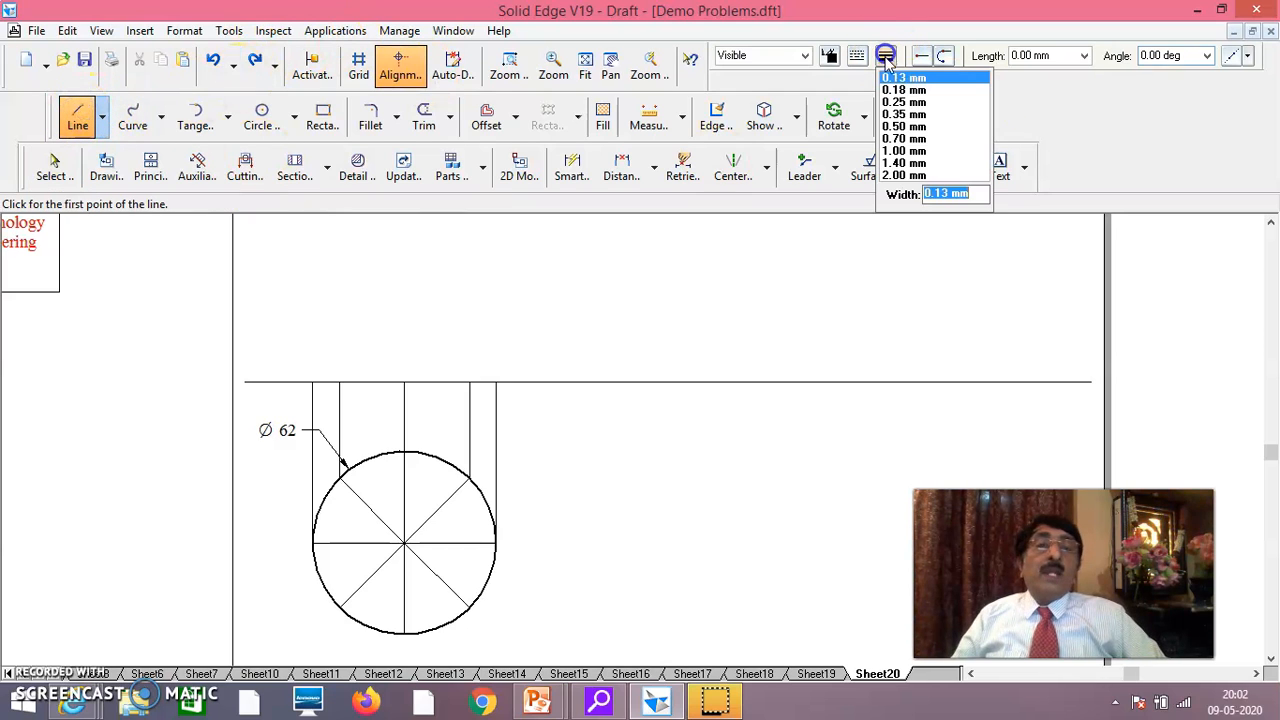
{"action": "left_click", "coordinate": [903, 128]}
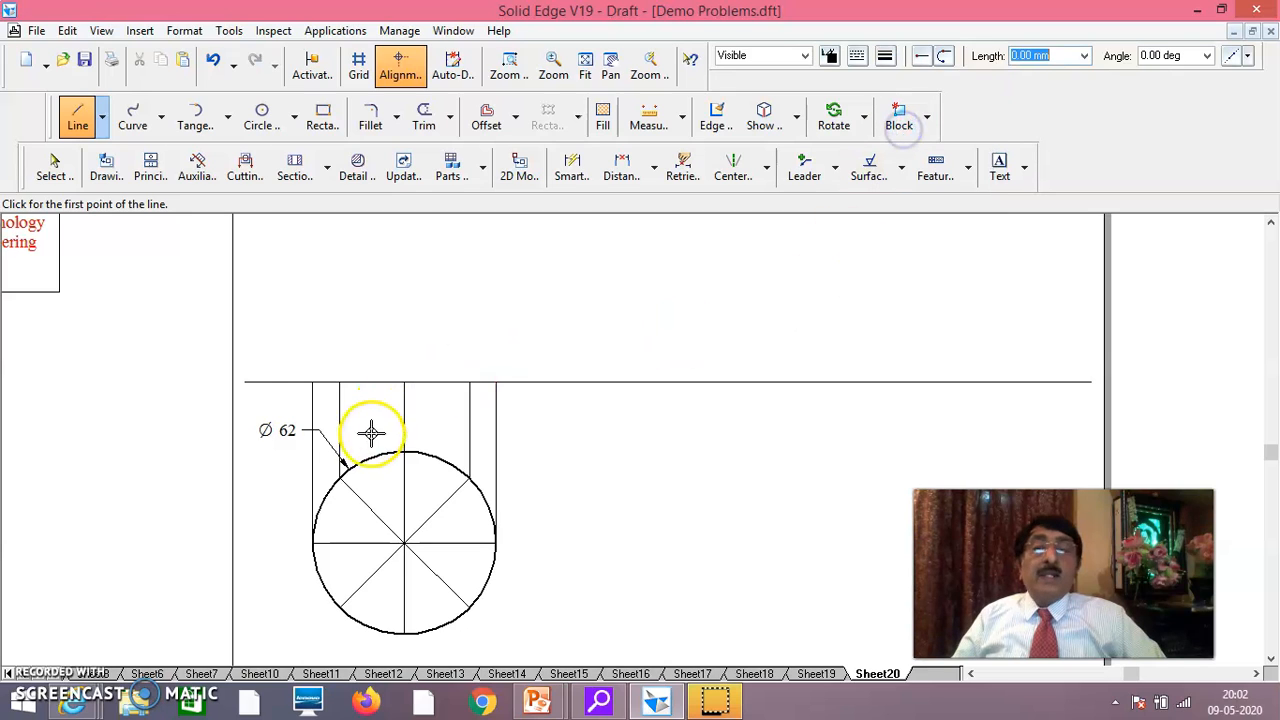
{"action": "left_click", "coordinate": [311, 381]}
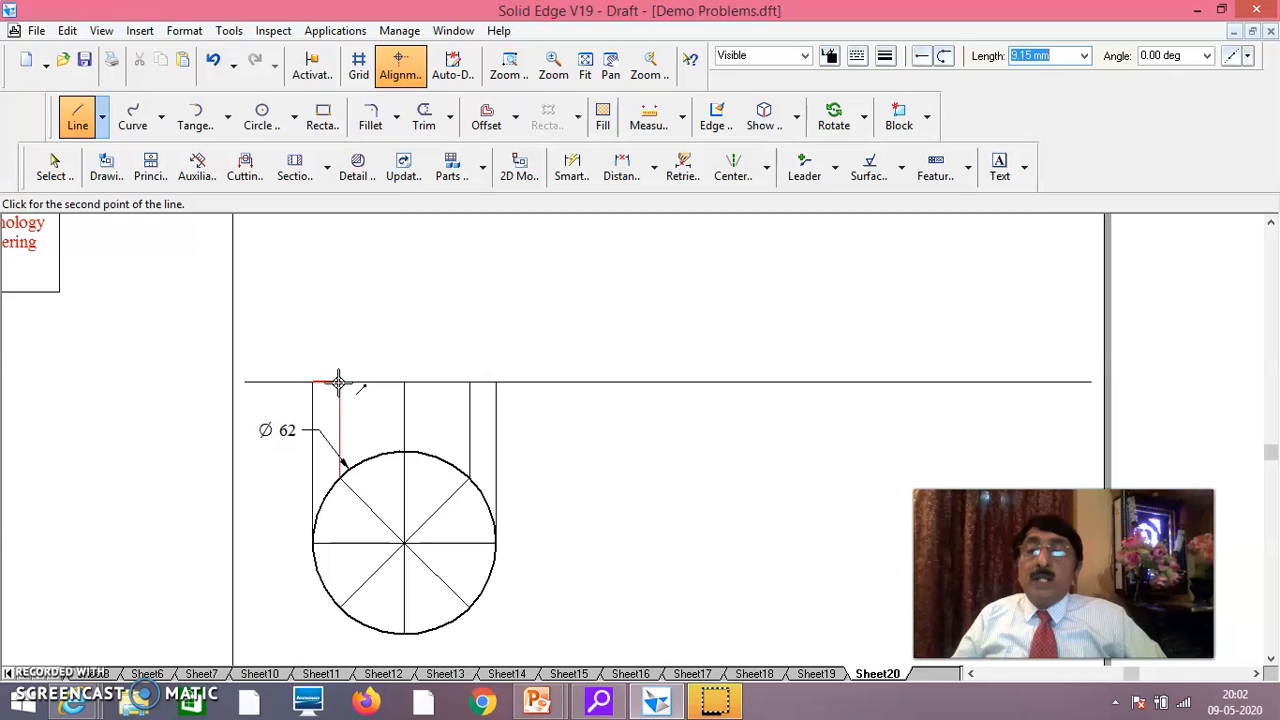
{"action": "left_click", "coordinate": [340, 383]}
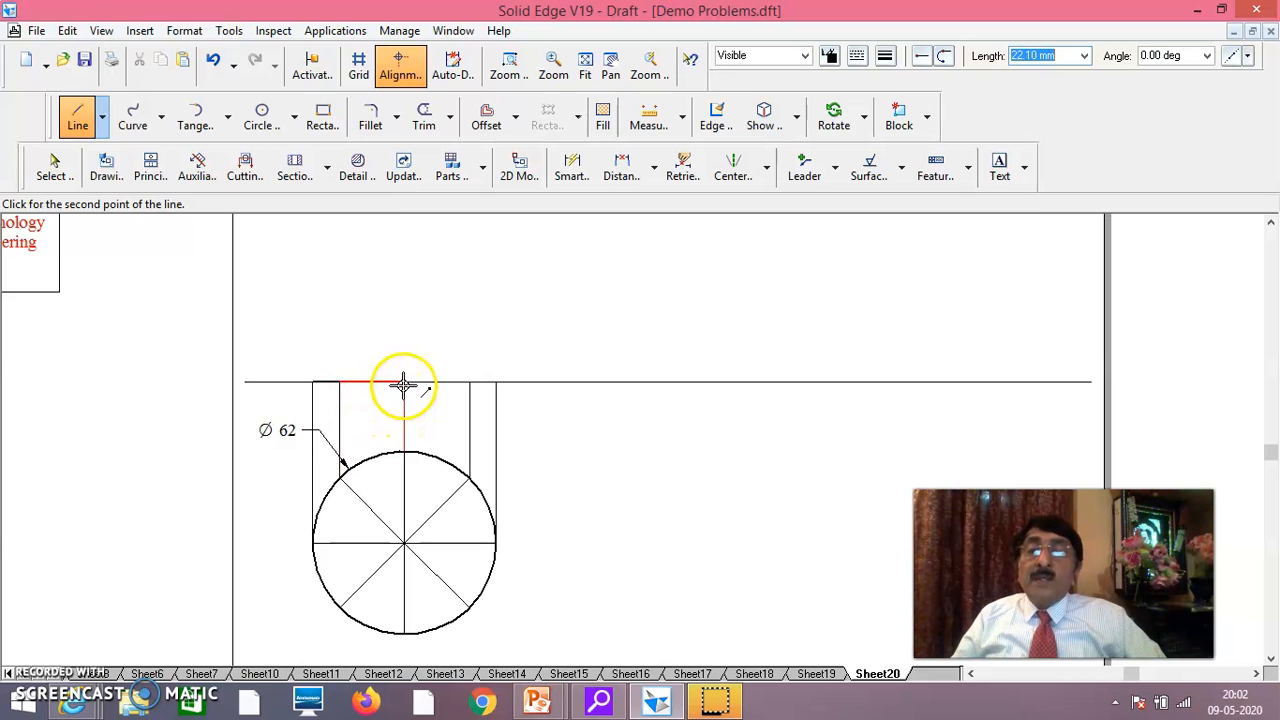
{"action": "left_click", "coordinate": [404, 383]}
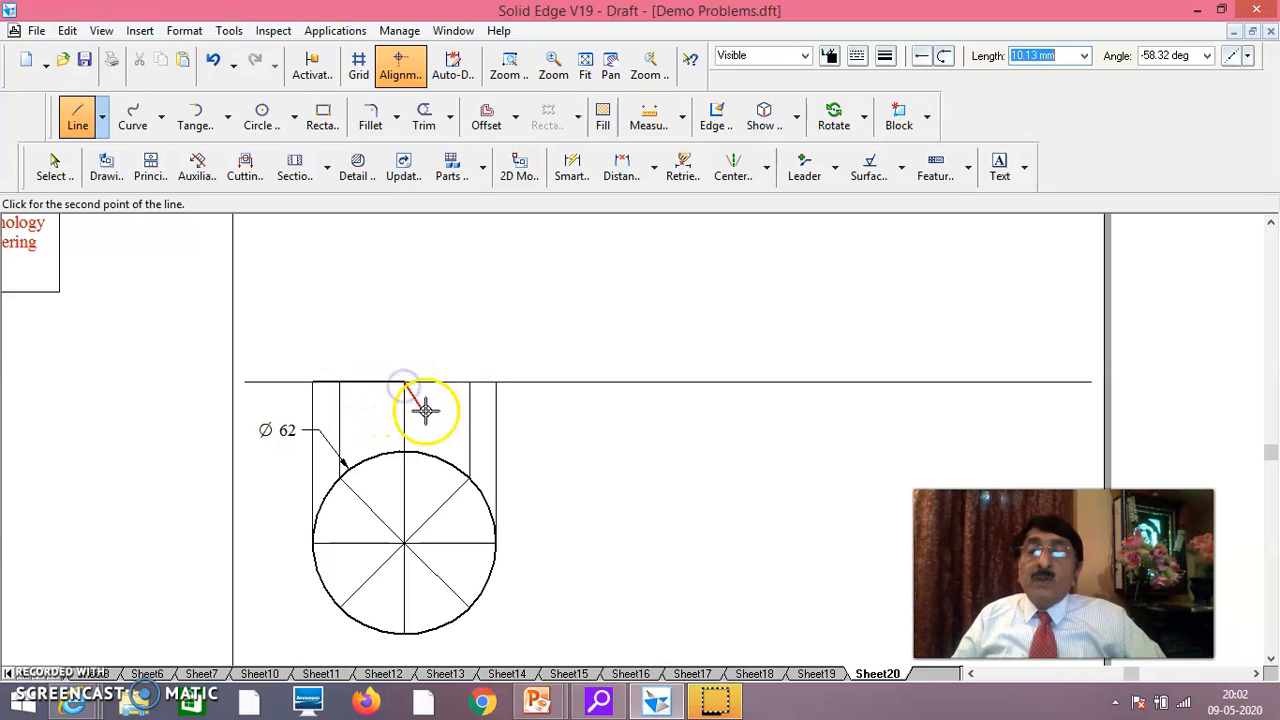
{"action": "left_click", "coordinate": [486, 383]}
{"action": "left_click", "coordinate": [496, 383]}
{"action": "key", "text": "Escape"}
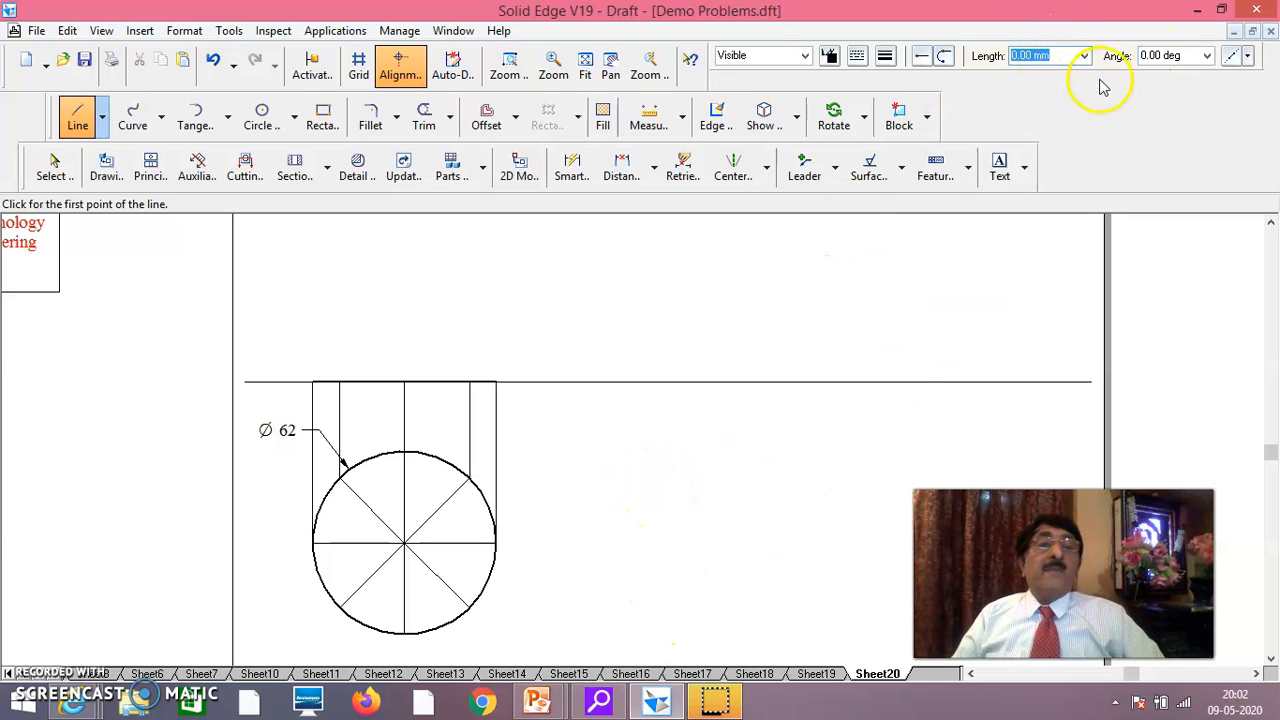
Place eight separate text labels a, b, c, d, e, f, g and h in the empty area beside the circle.
{"action": "left_click", "coordinate": [1000, 168]}
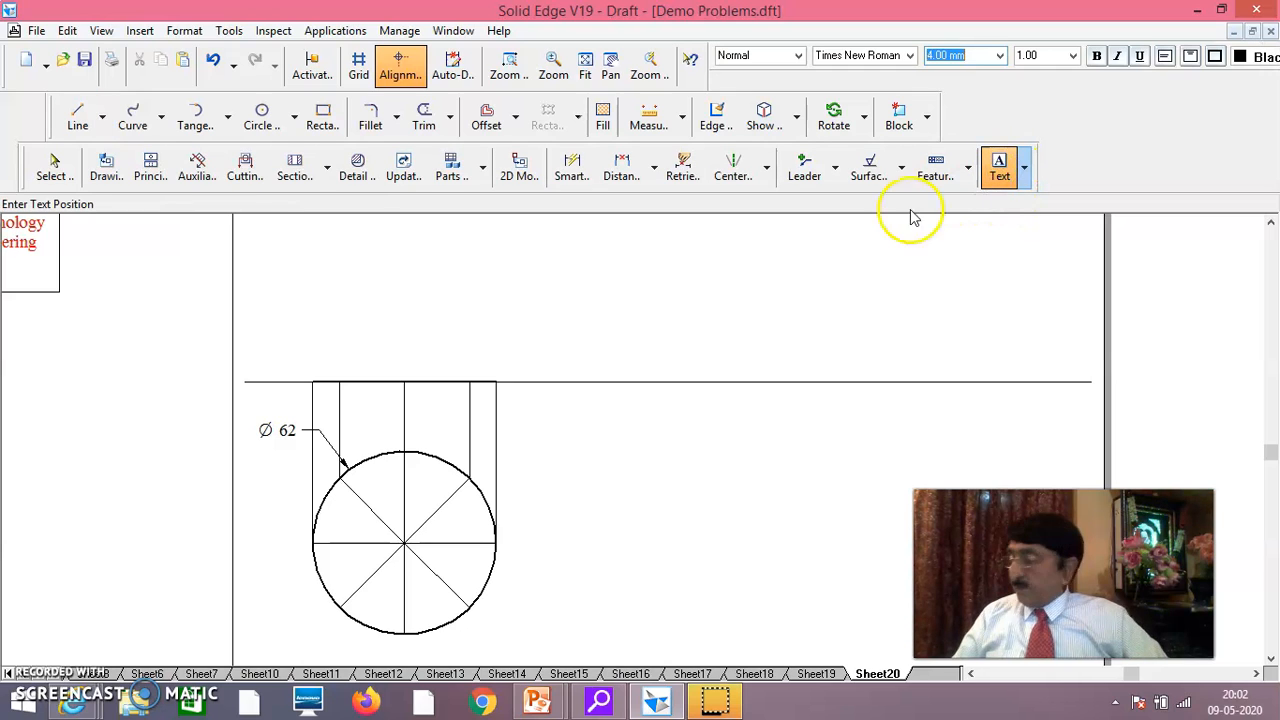
{"action": "left_click", "coordinate": [729, 501]}
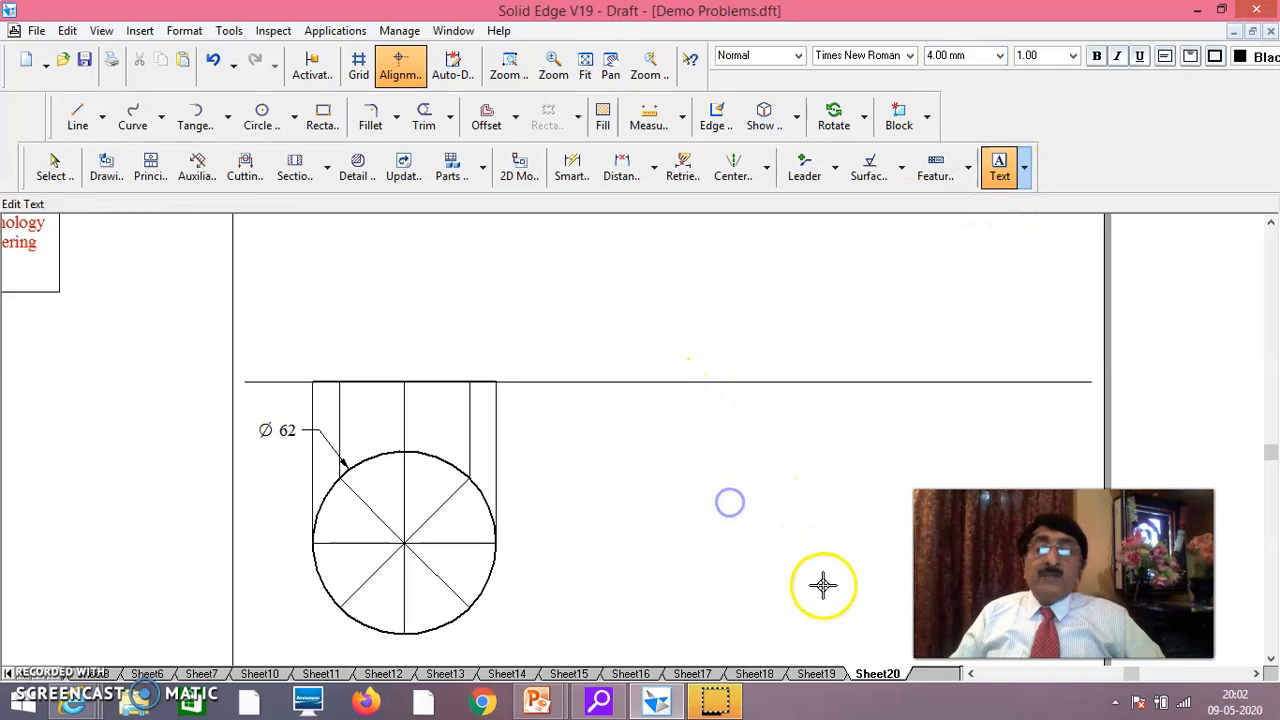
{"action": "type", "text": "a"}
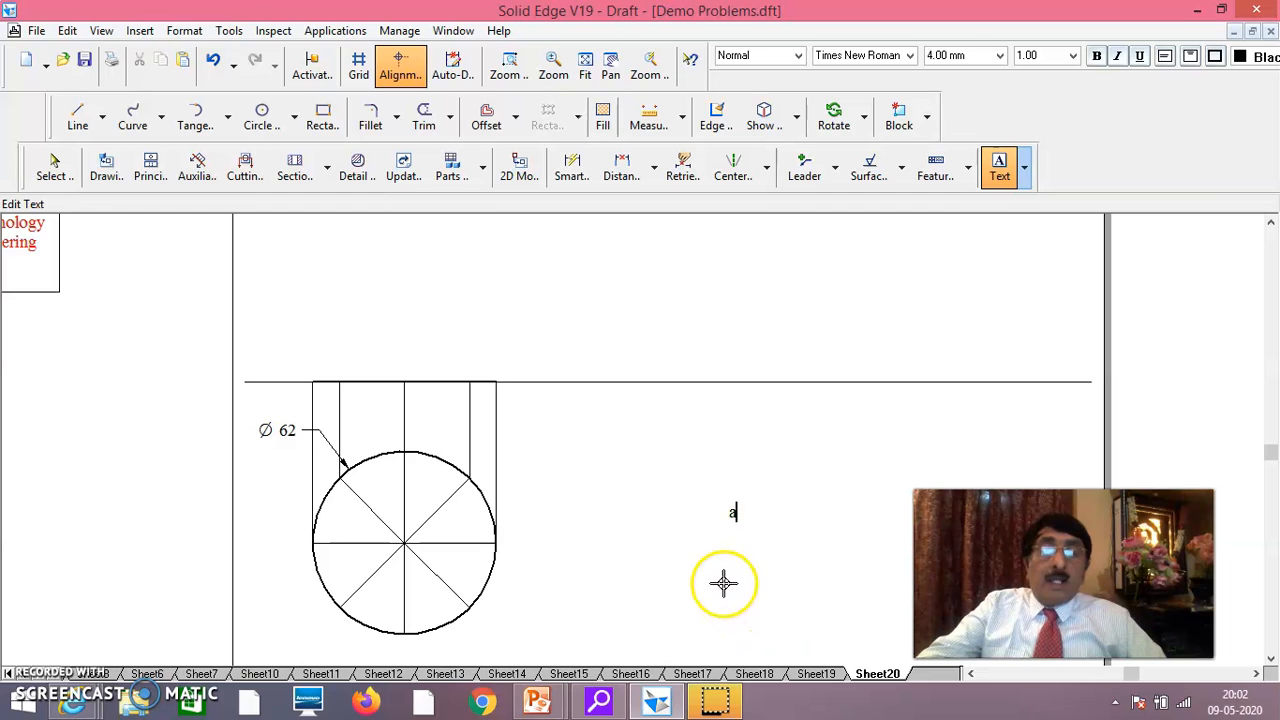
{"action": "left_click", "coordinate": [730, 606]}
{"action": "type", "text": "b"}
{"action": "left_click", "coordinate": [787, 578]}
{"action": "left_click", "coordinate": [822, 587]}
{"action": "type", "text": "c"}
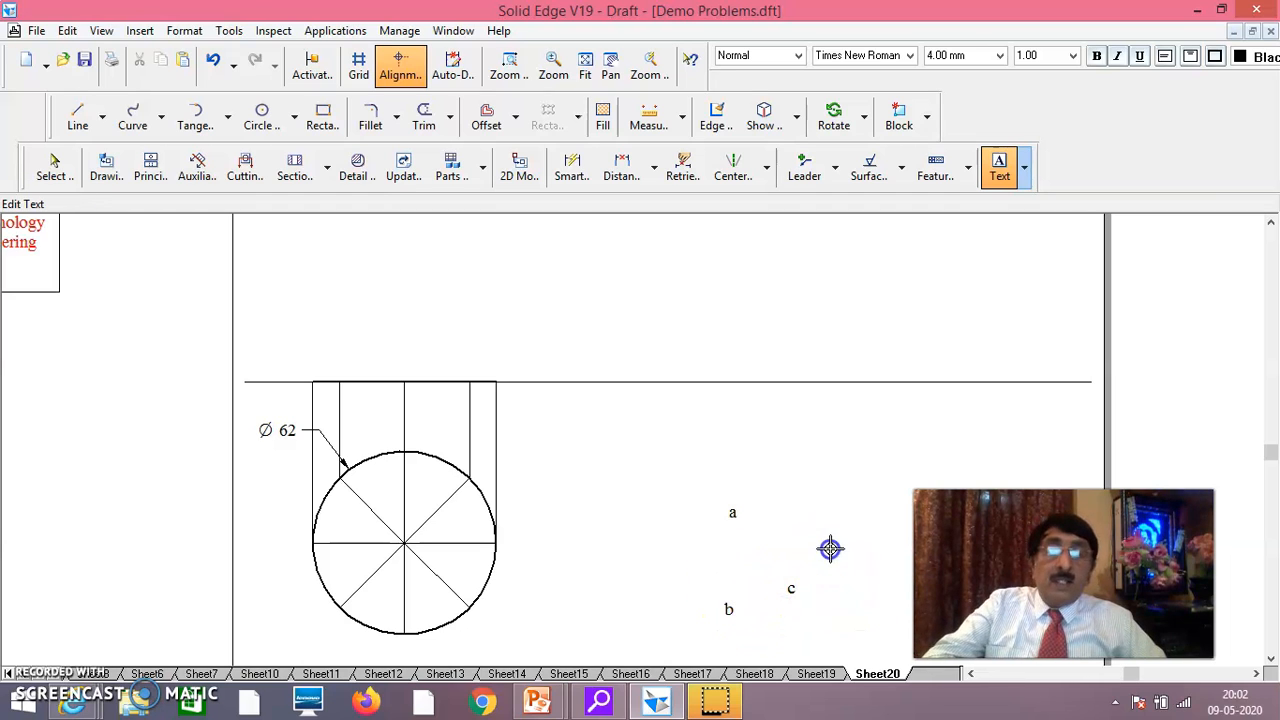
{"action": "left_click", "coordinate": [833, 473]}
{"action": "type", "text": "e"}
{"action": "left_click", "coordinate": [903, 443]}
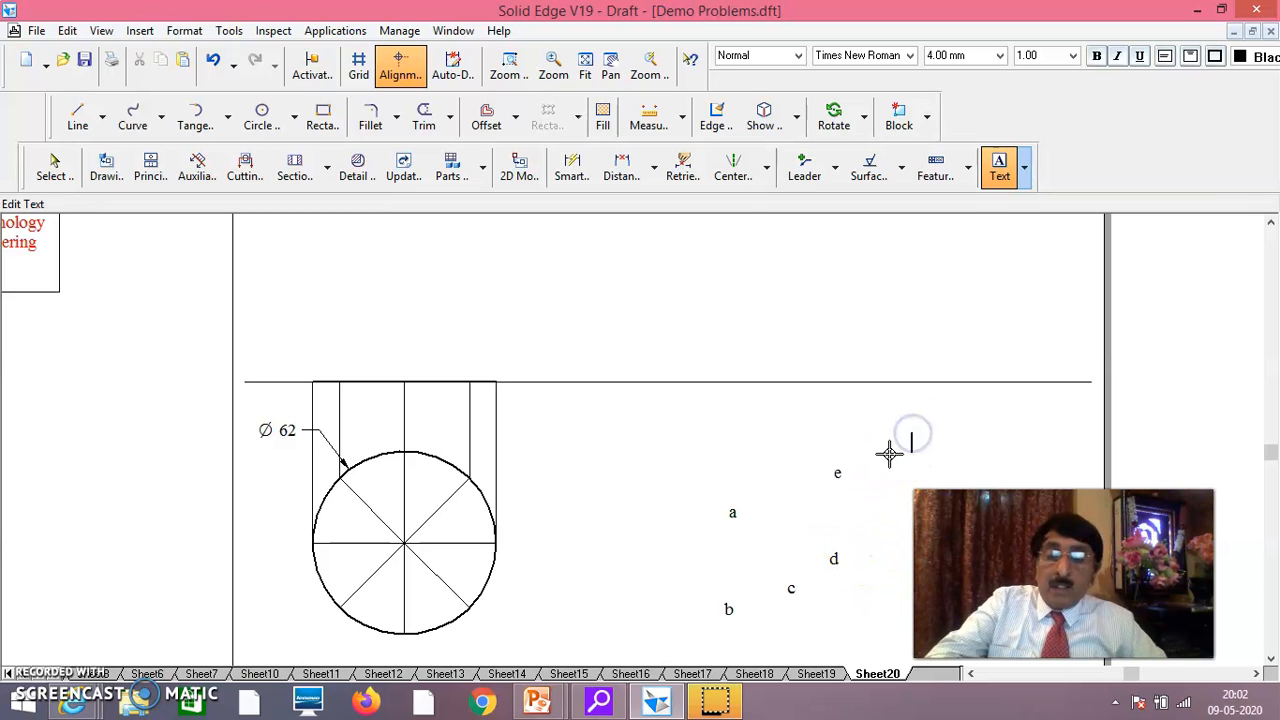
{"action": "left_click", "coordinate": [981, 443]}
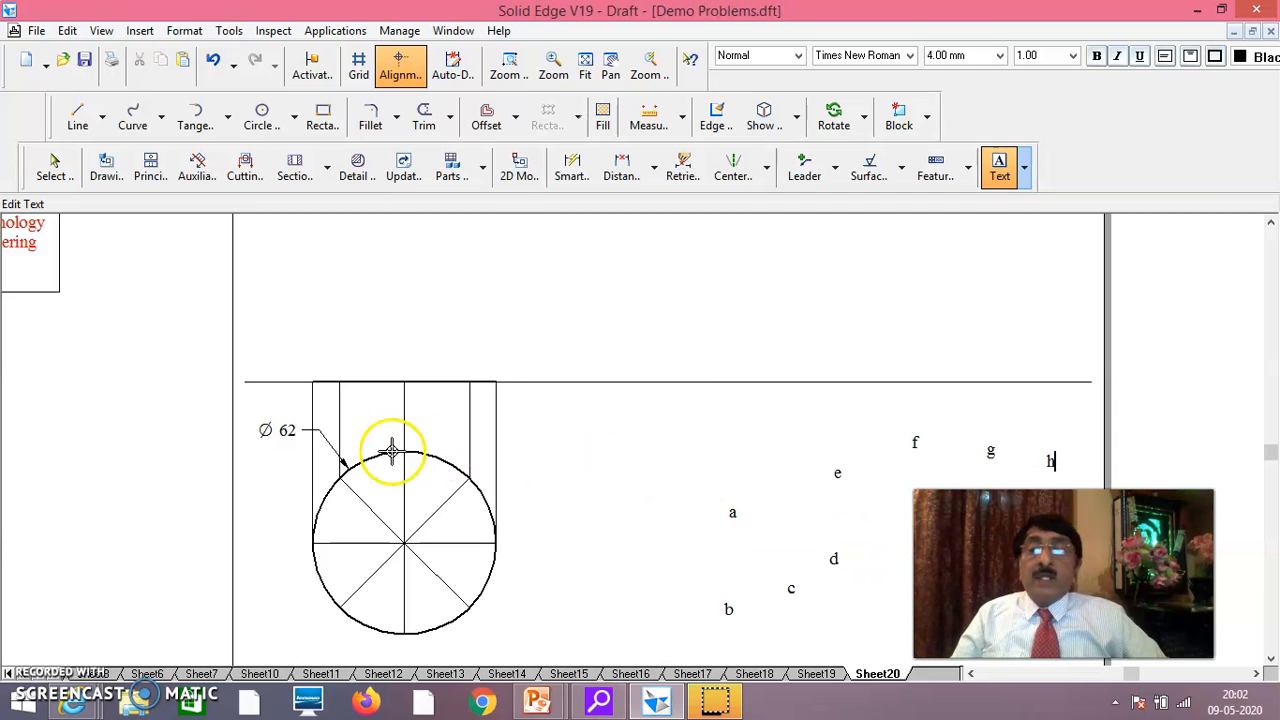
Move labels a, b, c and d to the circle's leftmost, lower-left, bottom and lower-right division points.
{"action": "left_click", "coordinate": [52, 165]}
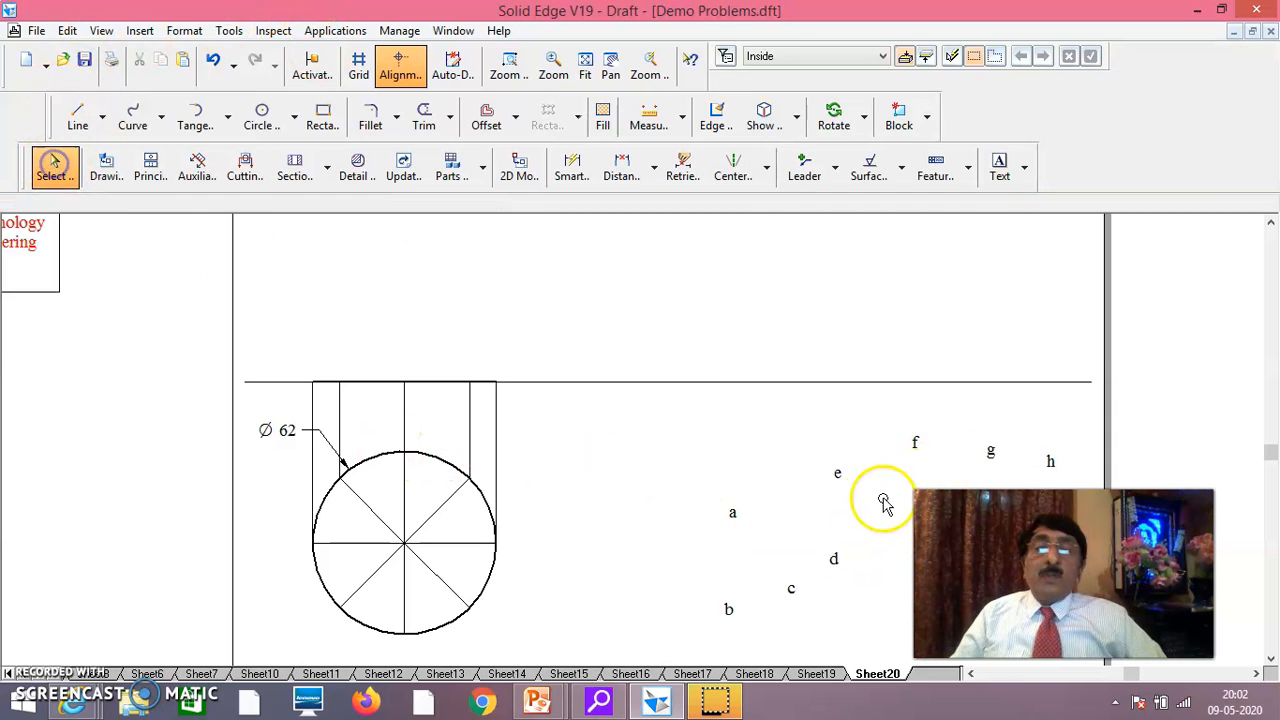
{"action": "left_click", "coordinate": [733, 513]}
{"action": "left_click_drag", "start_coordinate": [301, 546], "coordinate": [303, 553]}
{"action": "left_click_drag", "start_coordinate": [729, 610], "coordinate": [413, 645]}
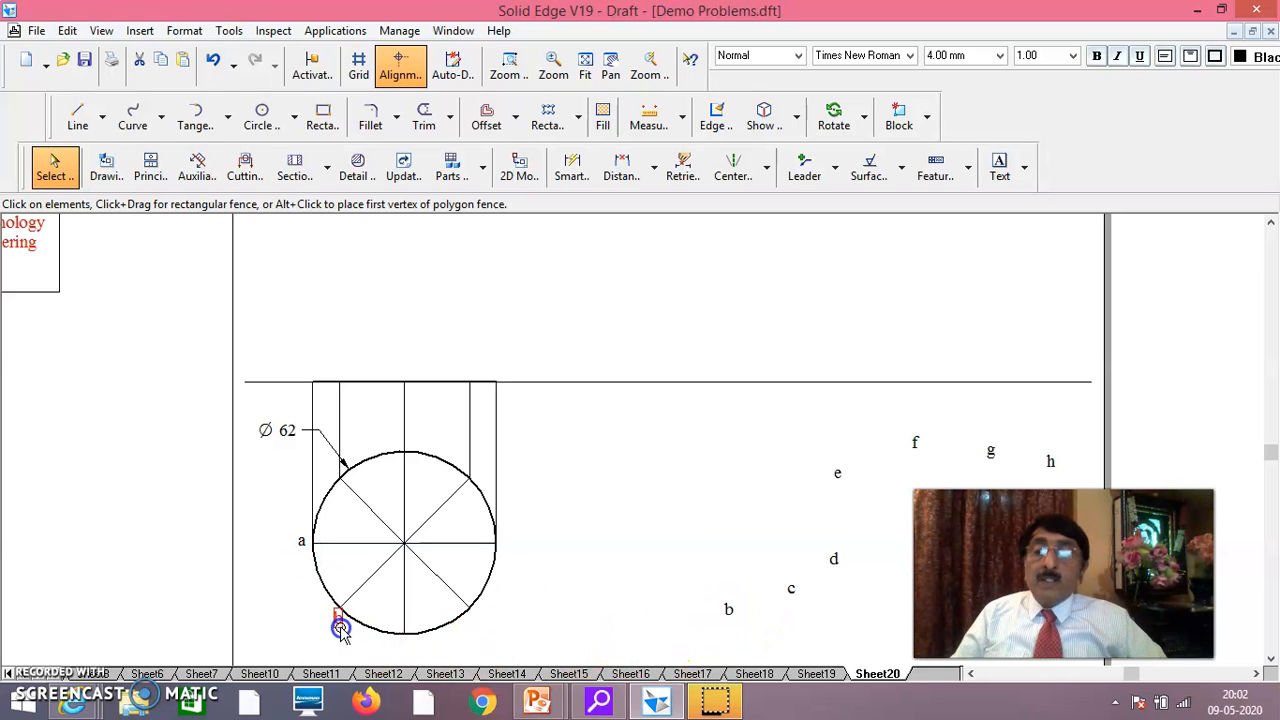
{"action": "left_click_drag", "start_coordinate": [797, 608], "coordinate": [410, 652]}
{"action": "left_click_drag", "start_coordinate": [834, 560], "coordinate": [458, 566]}
{"action": "left_click_drag", "start_coordinate": [484, 630], "coordinate": [484, 630]}
Move labels e, f, g and h to the circle's rightmost, upper-right, top and upper-left division points.
{"action": "left_click_drag", "start_coordinate": [842, 490], "coordinate": [619, 538]}
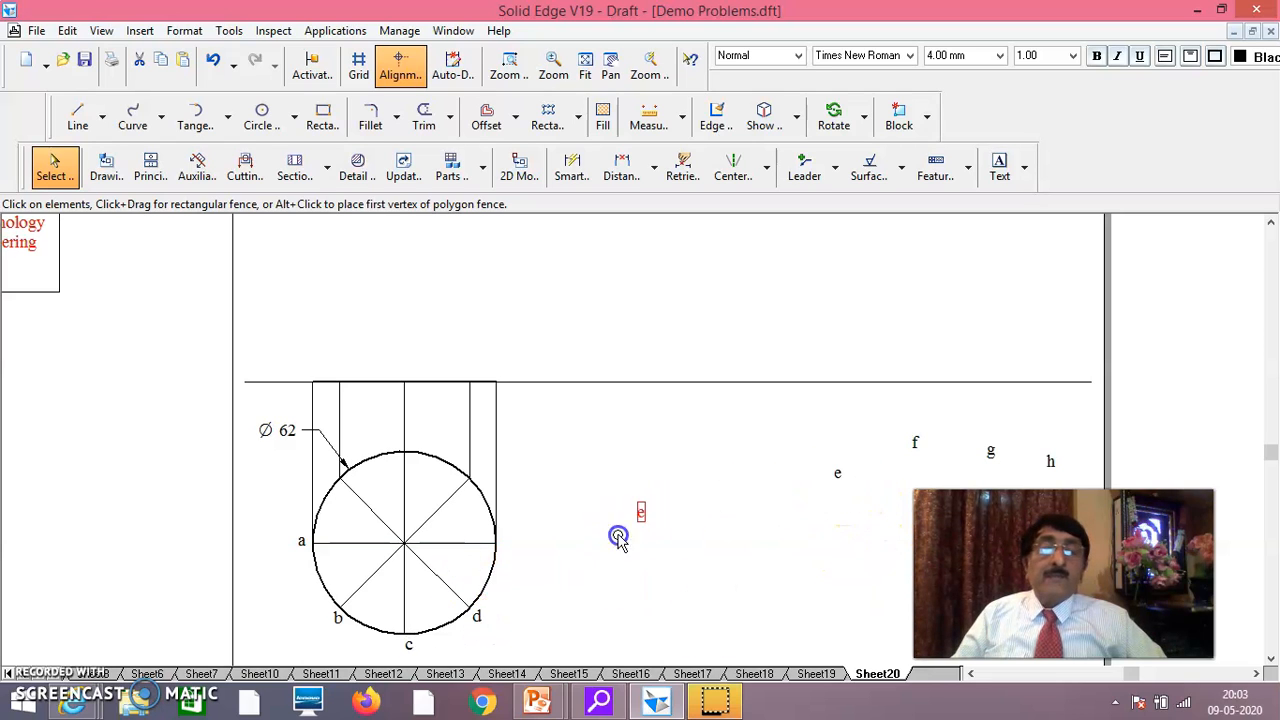
{"action": "left_click_drag", "start_coordinate": [509, 557], "coordinate": [509, 556]}
{"action": "left_click_drag", "start_coordinate": [914, 446], "coordinate": [481, 483]}
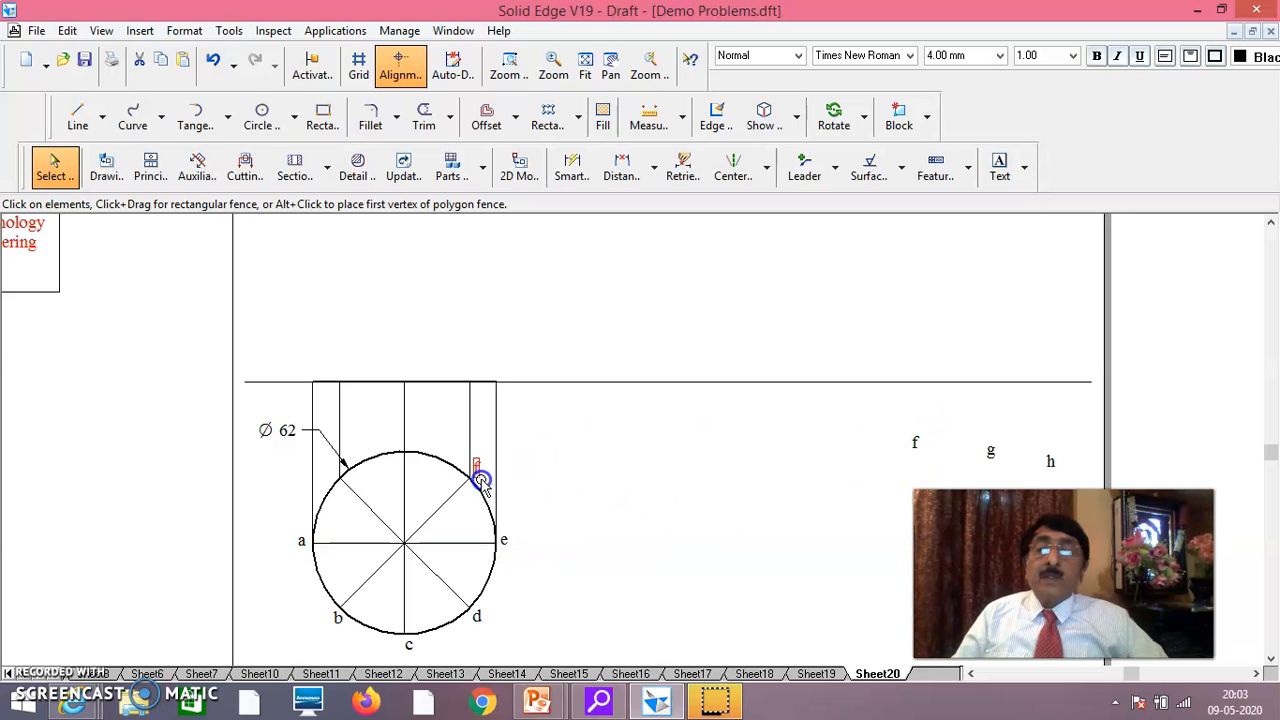
{"action": "left_click_drag", "start_coordinate": [988, 465], "coordinate": [491, 448]}
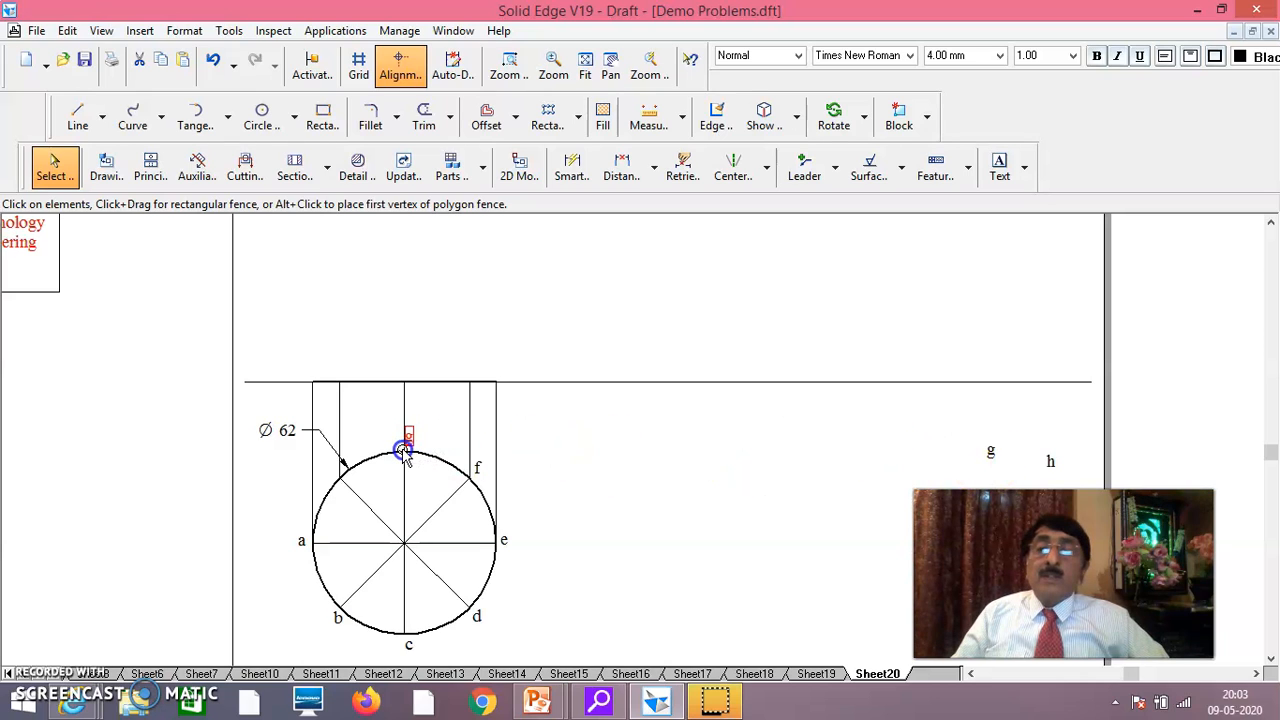
{"action": "left_click_drag", "start_coordinate": [1045, 480], "coordinate": [331, 470]}
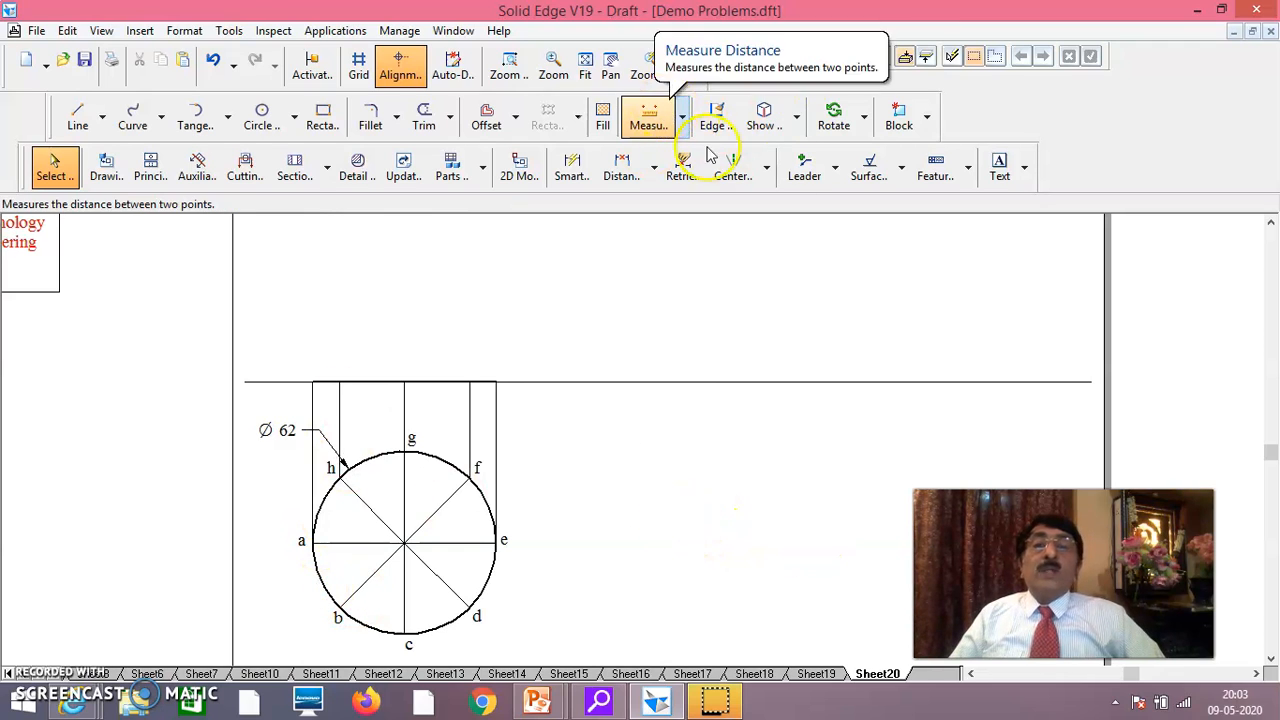
Place the front-view text labels a' and b'(h') in the empty area beside the circle and begin the next label.
{"action": "left_click", "coordinate": [1000, 168]}
{"action": "left_click", "coordinate": [714, 475]}
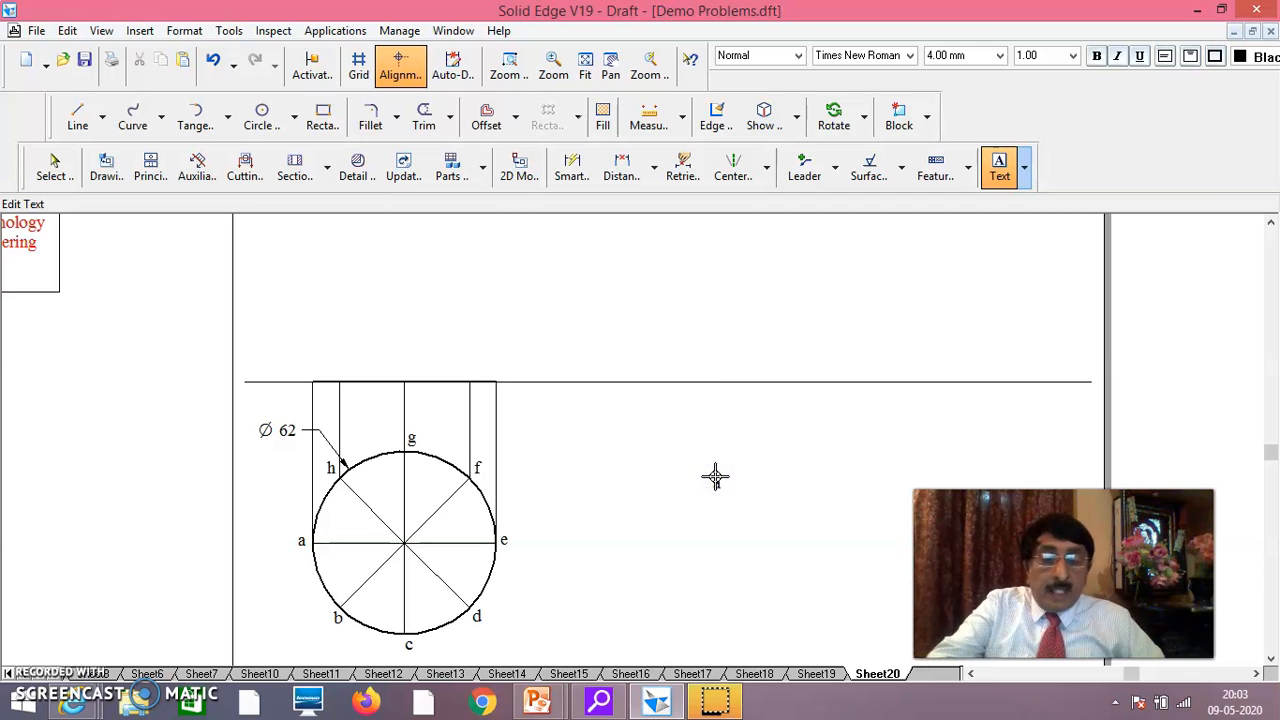
{"action": "left_click", "coordinate": [741, 543]}
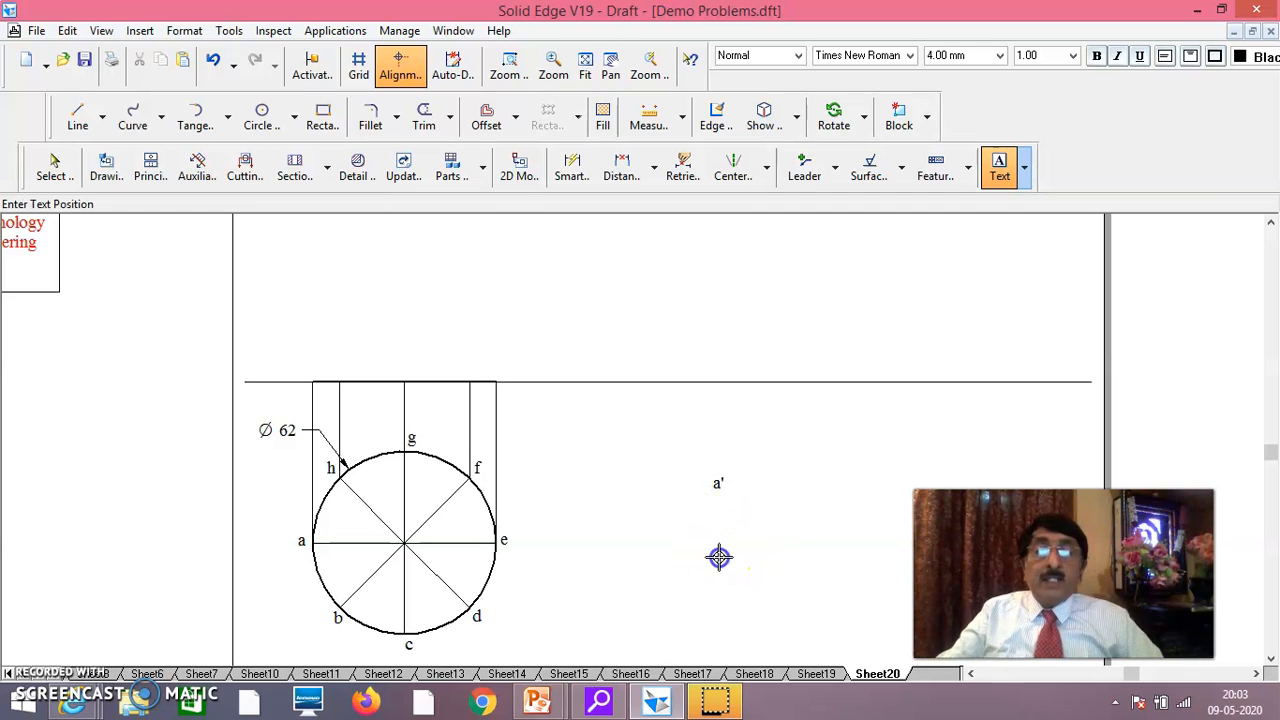
{"action": "type", "text": "b'(h"}
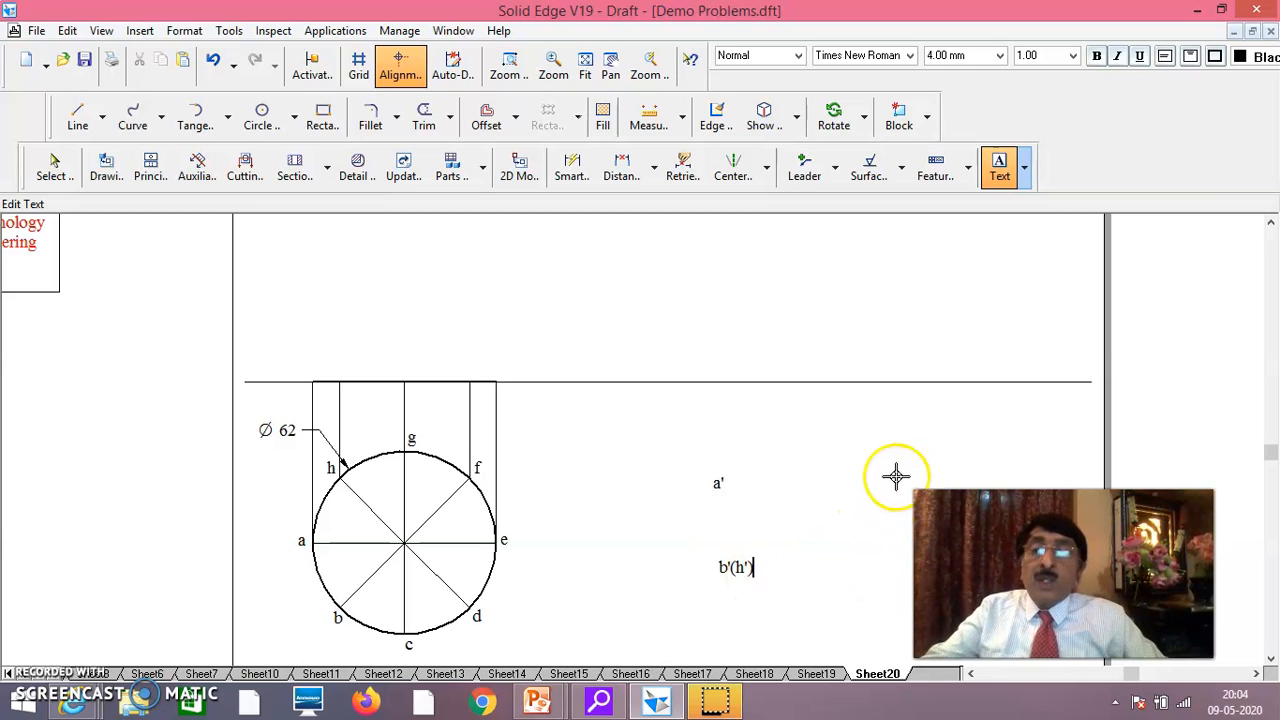
{"action": "left_click", "coordinate": [840, 465]}
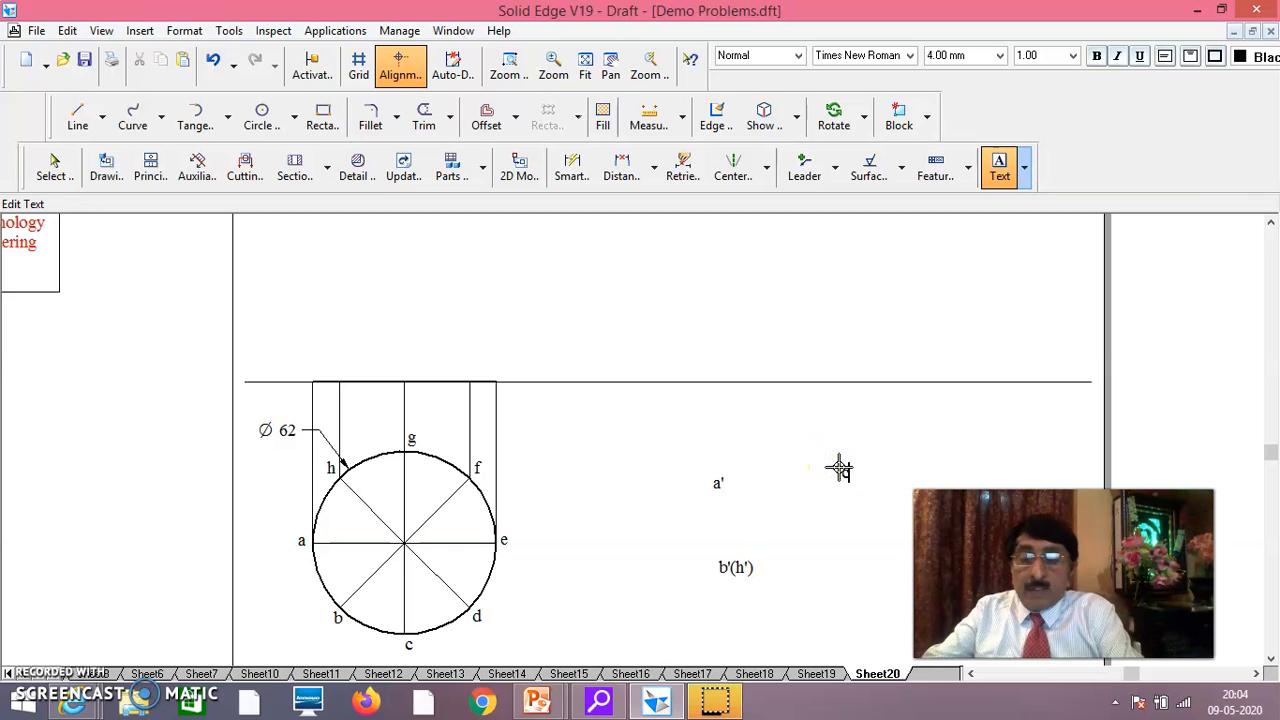